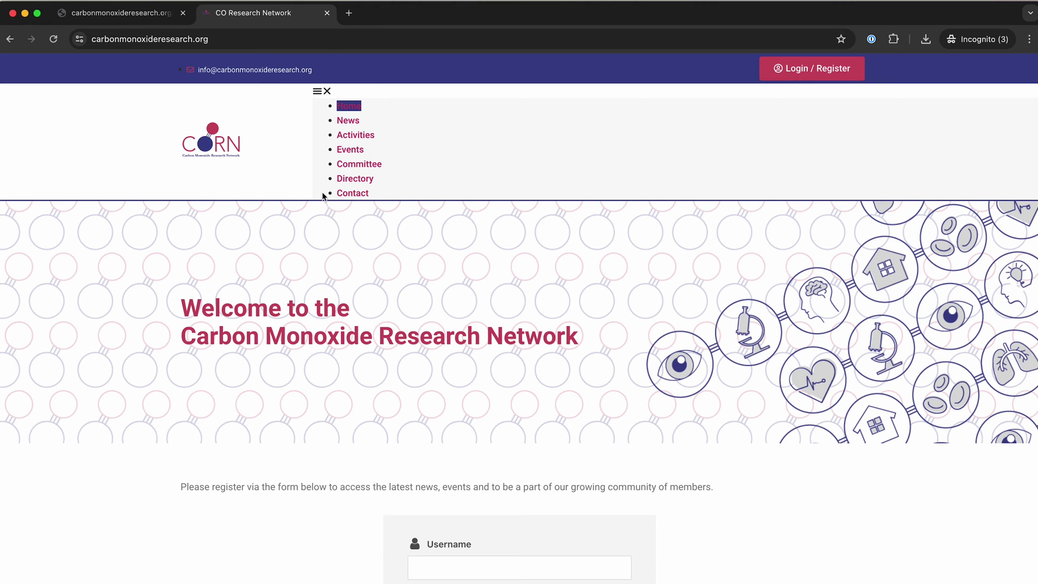
# Inspect the header and read the four Mixed Content errors for insecure Elementor stylesheets in the Console
pyautogui.rightClick(294, 127)
pyautogui.click(335, 323)
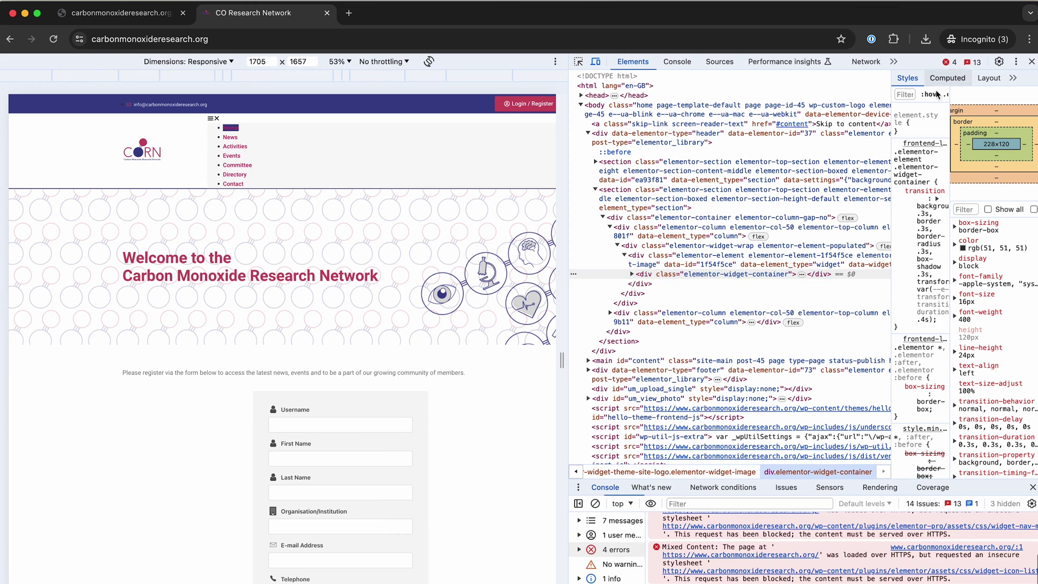
pyautogui.click(605, 487)
pyautogui.scroll(-3, 898, 545)
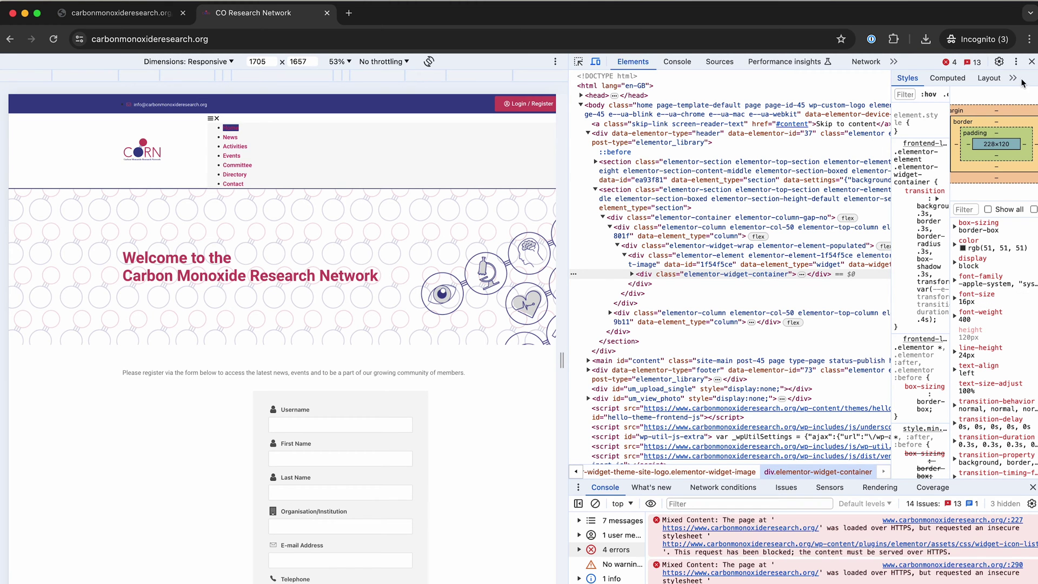
# Check the widget-nav-menu.min.css tab, then return to the CO Research Network home page with its bullet-list menu
pyautogui.click(120, 15)
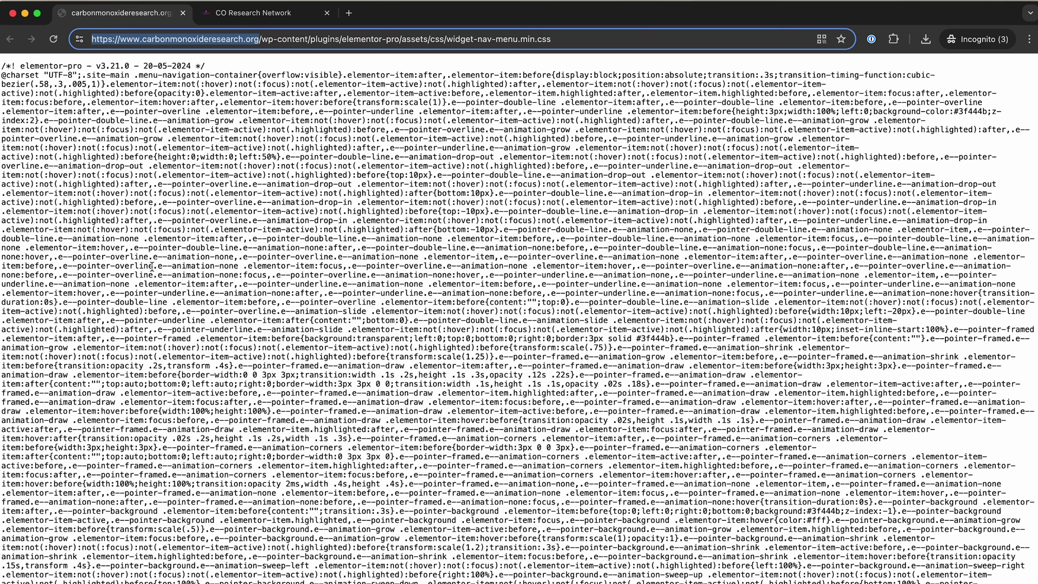
pyautogui.click(205, 15)
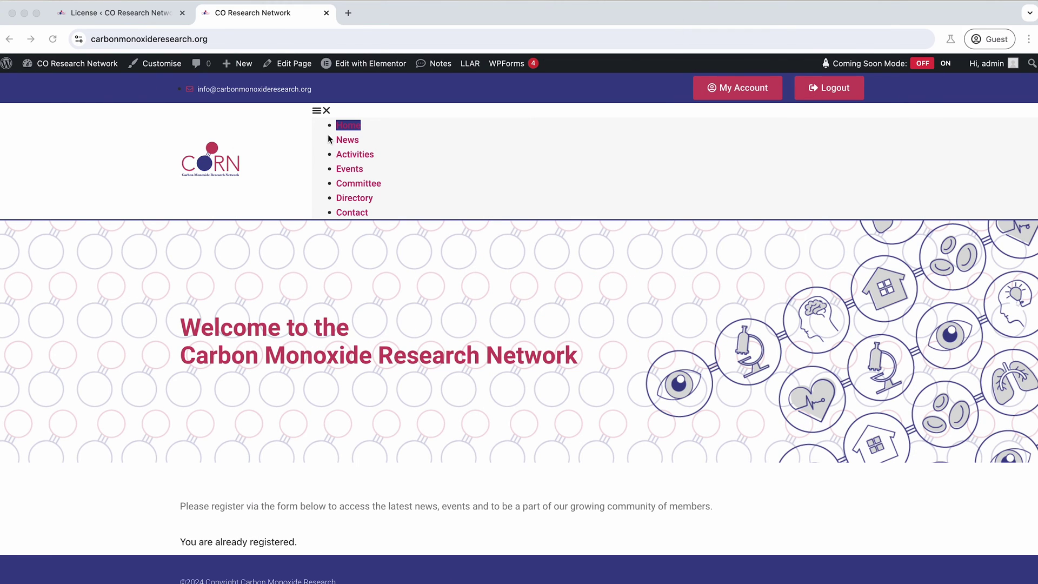
pyautogui.hscroll(1, 253, 139)
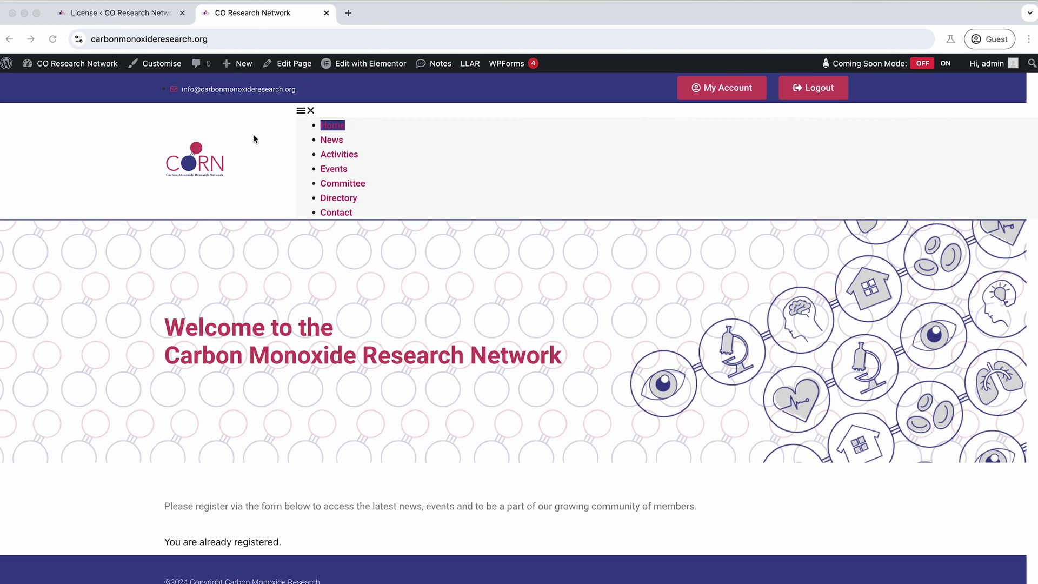
# Go from the Elementor License tab to Saved Templates, filtered to the Published Footer, Header and Default Kit
pyautogui.click(134, 15)
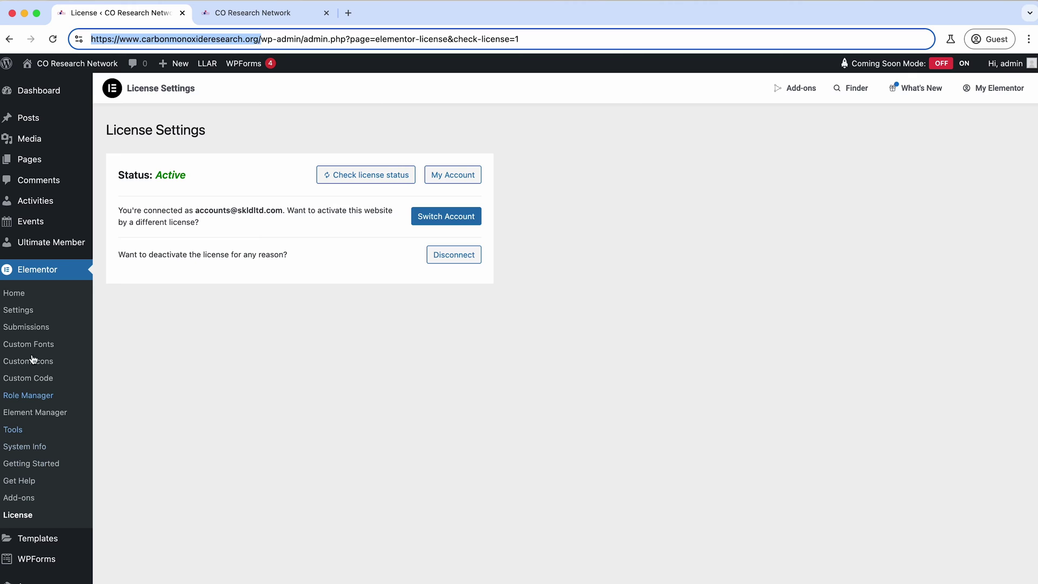
pyautogui.scroll(-3, 30, 486)
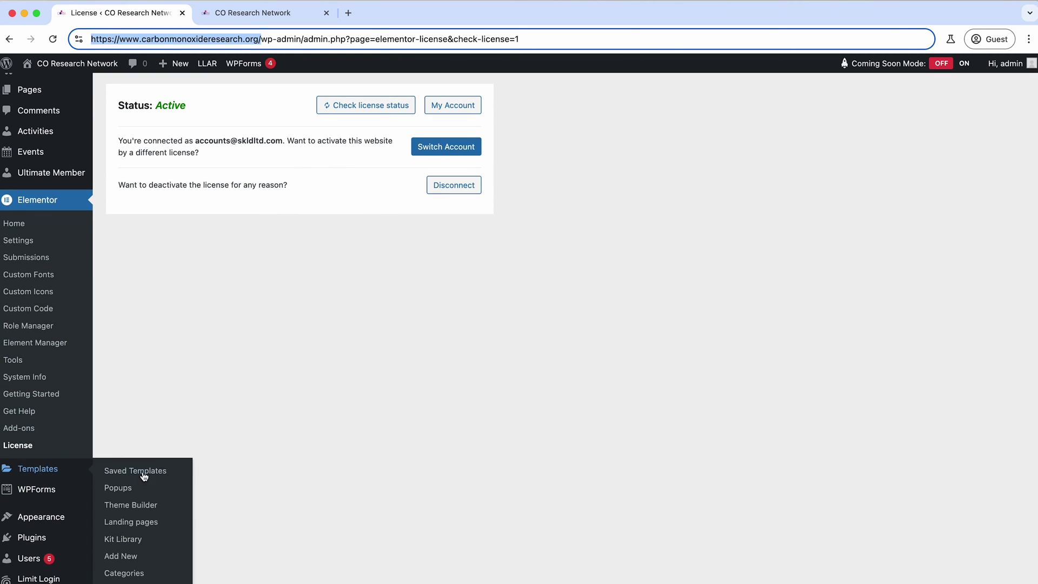
pyautogui.click(131, 477)
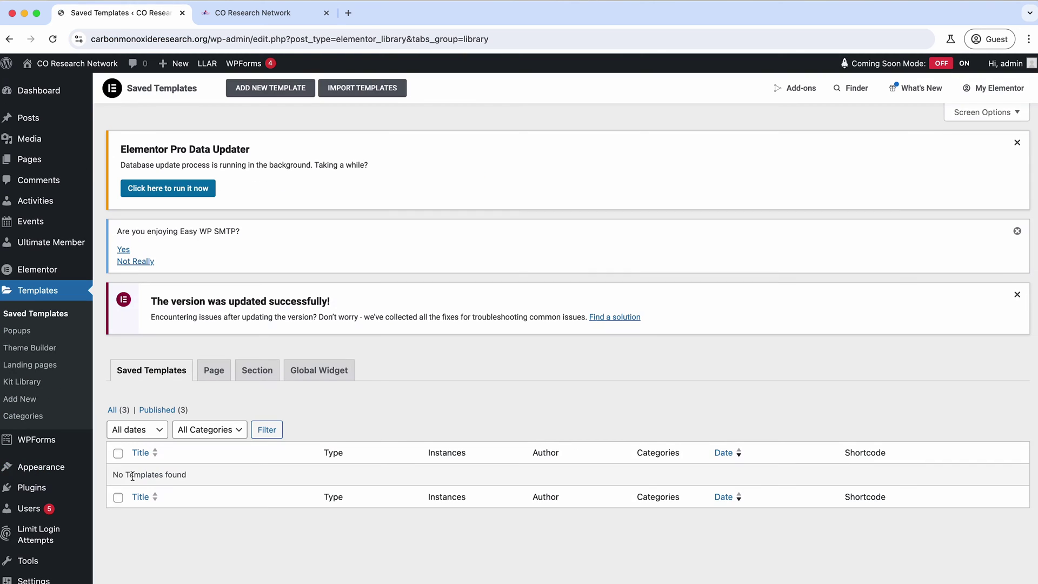
pyautogui.click(162, 409)
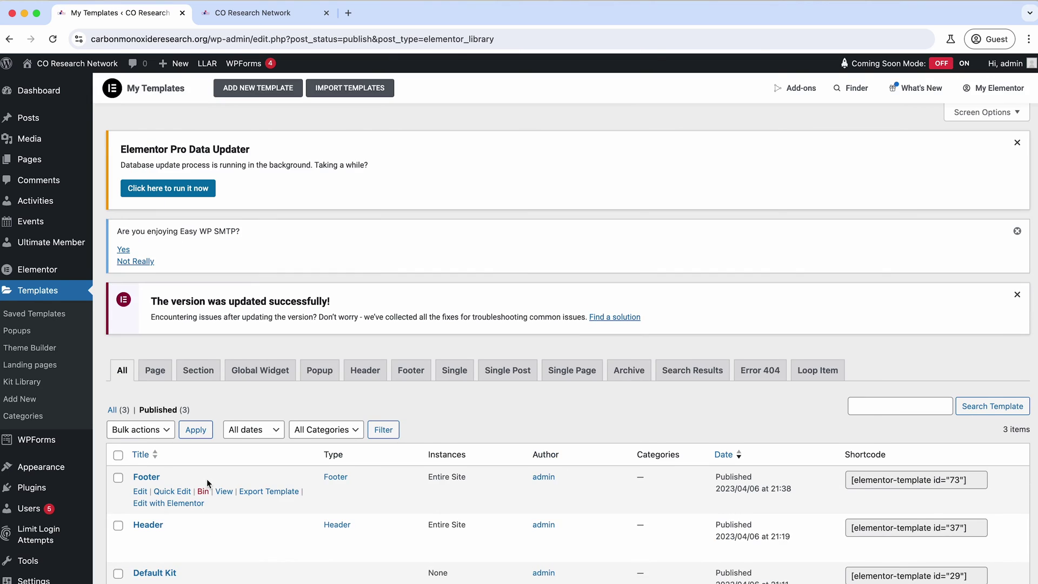
pyautogui.scroll(-2, 127, 482)
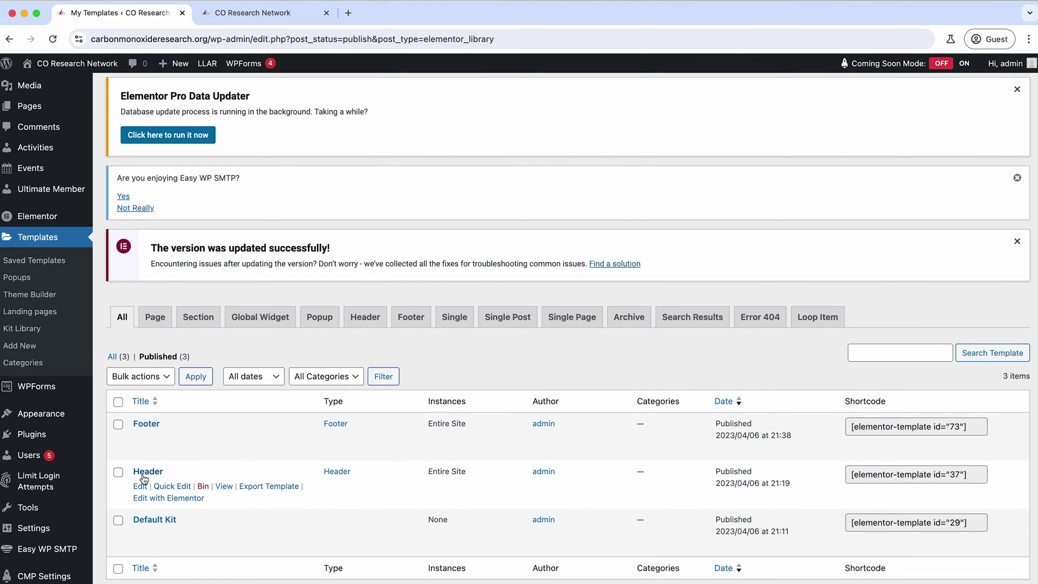
# Open the Header template in the Elementor editor and expand the editor's hamburger menu
pyautogui.click(144, 473)
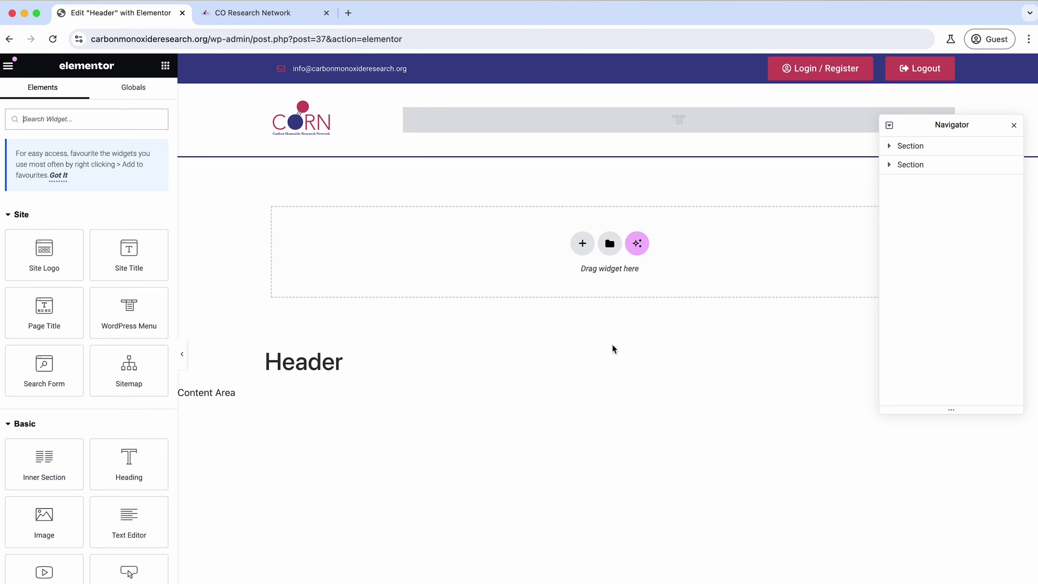
pyautogui.click(9, 66)
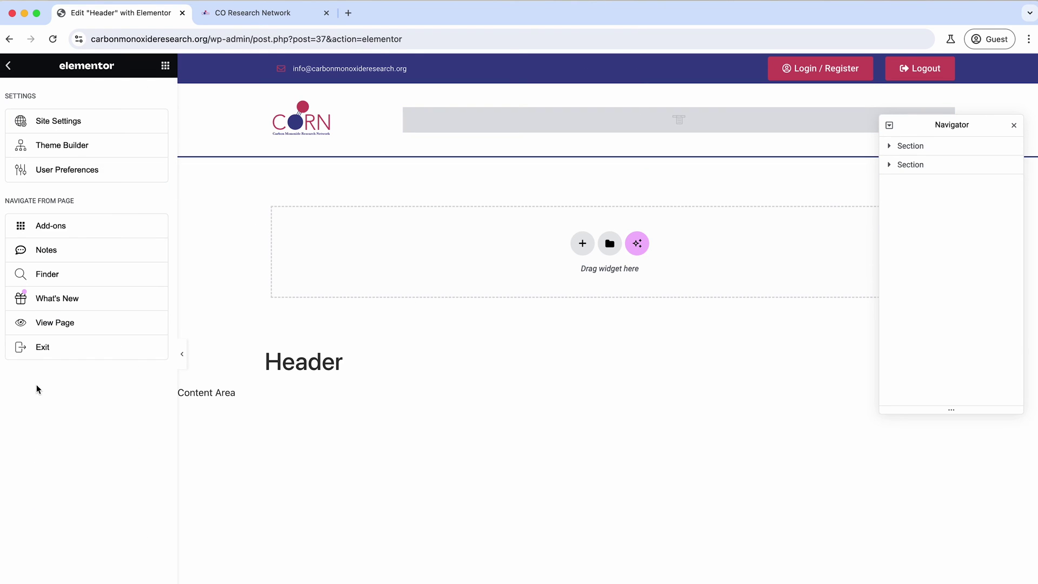
# Leave the Elementor editor and navigate to the Elementor Tools page in WordPress Admin
pyautogui.click(42, 349)
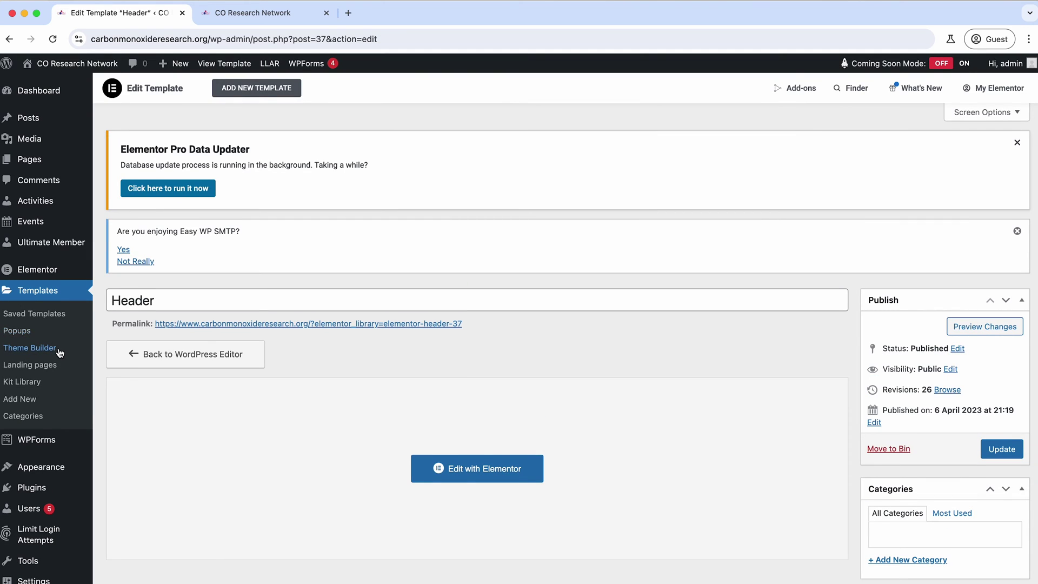
pyautogui.scroll(-2, 57, 354)
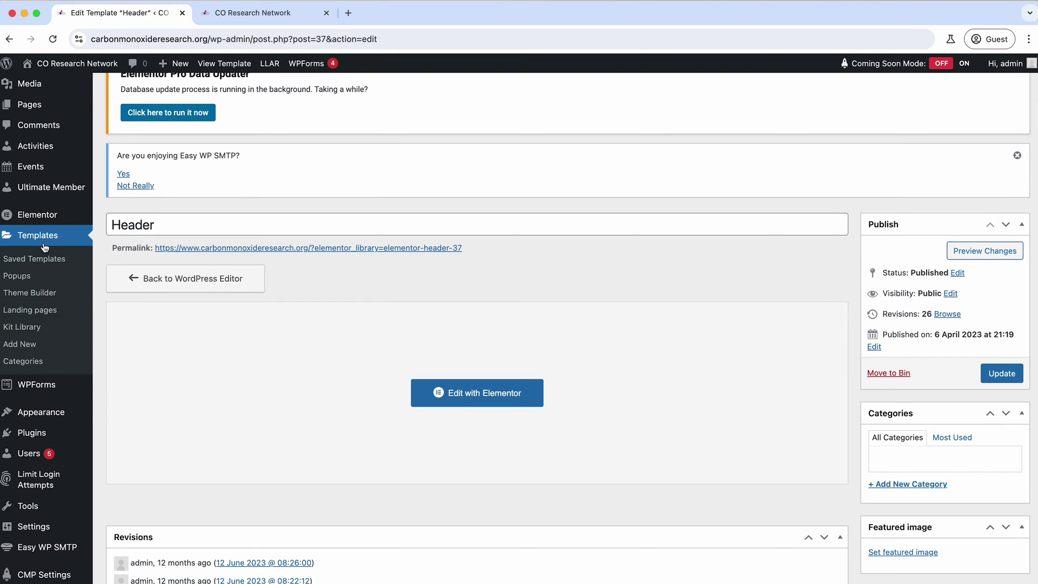
pyautogui.click(46, 214)
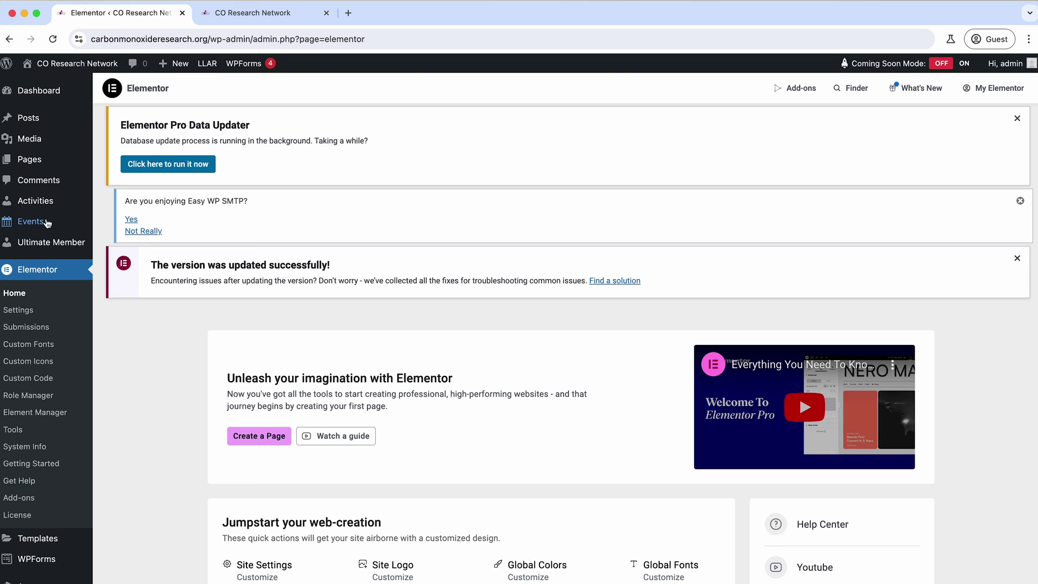
pyautogui.click(15, 432)
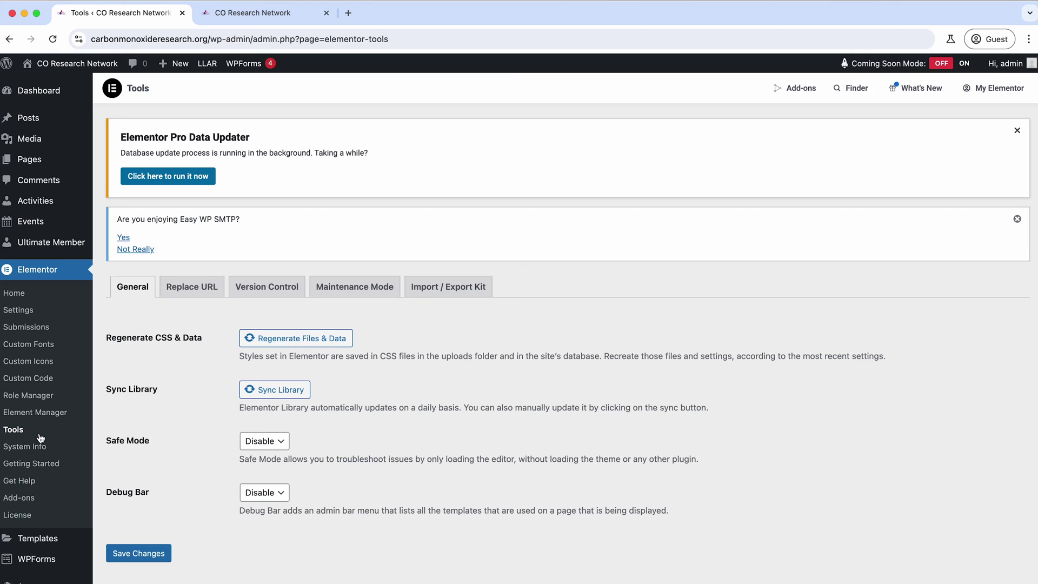
# Run Regenerate Files & Data and confirm the green completion check
pyautogui.moveTo(101, 341); pyautogui.dragTo(223, 346)
pyautogui.click(198, 350)
pyautogui.click(325, 338)
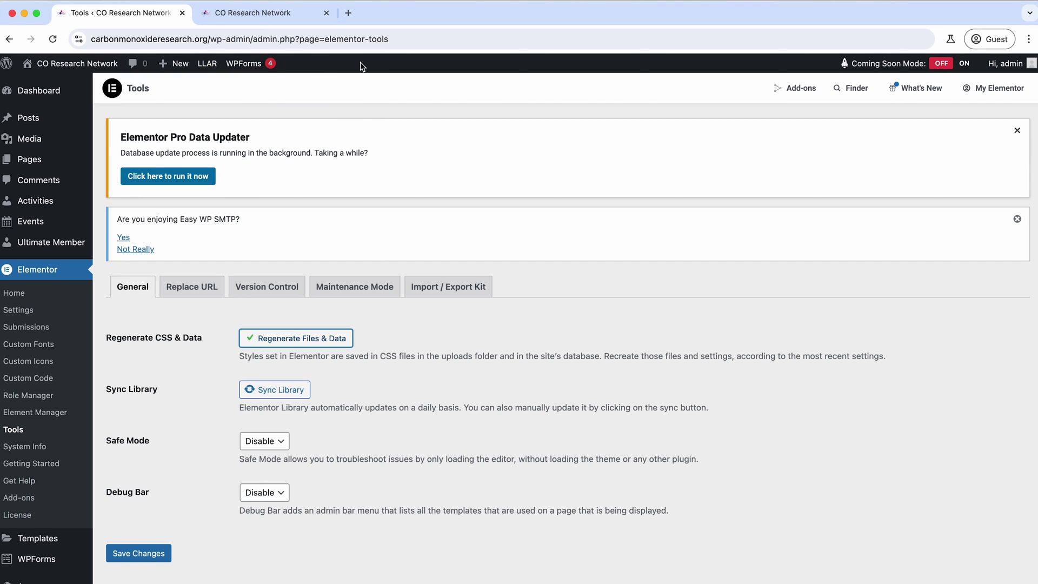
pyautogui.scroll(-1, 205, 71)
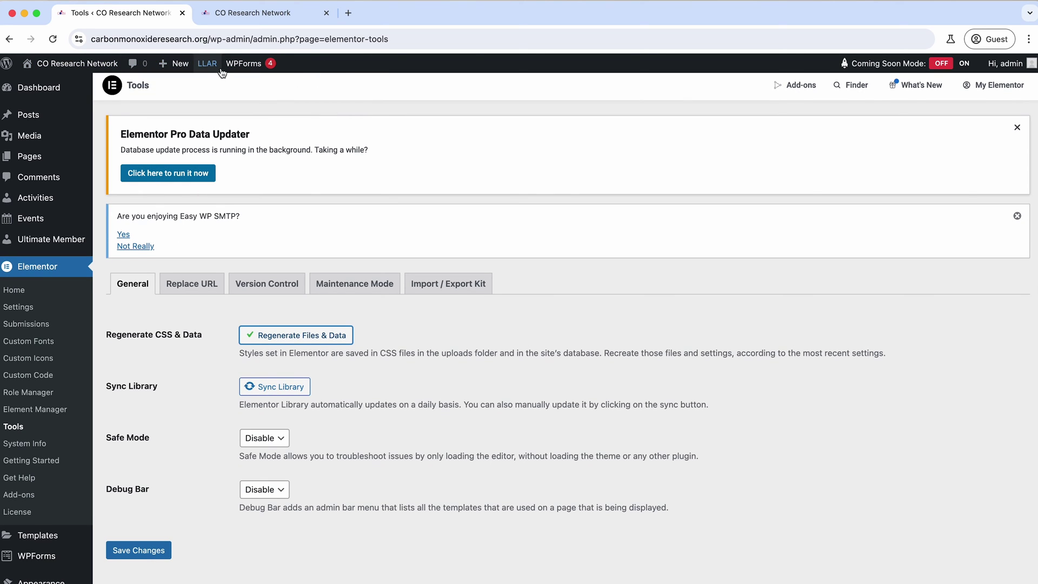
pyautogui.scroll(1, 294, 99)
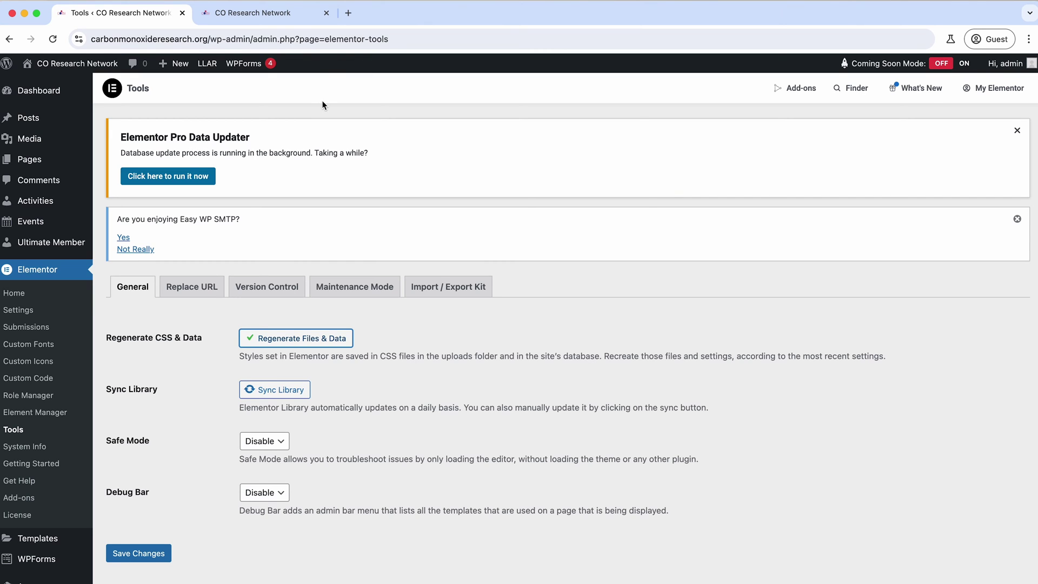
# Reload the site's home page with Cmd+R to see the header with only the CORN logo
pyautogui.click(265, 12)
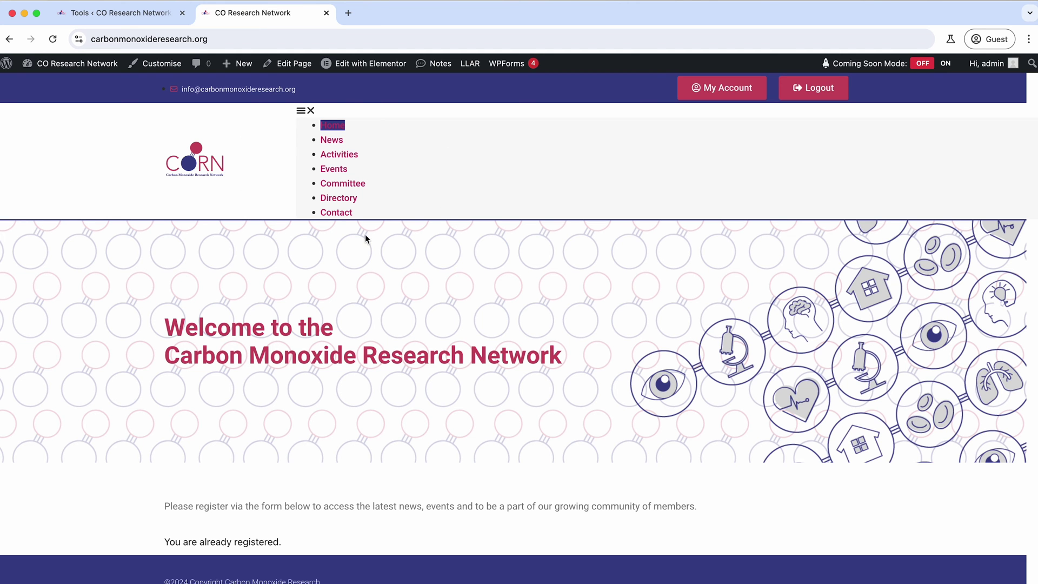
pyautogui.press('super+r')
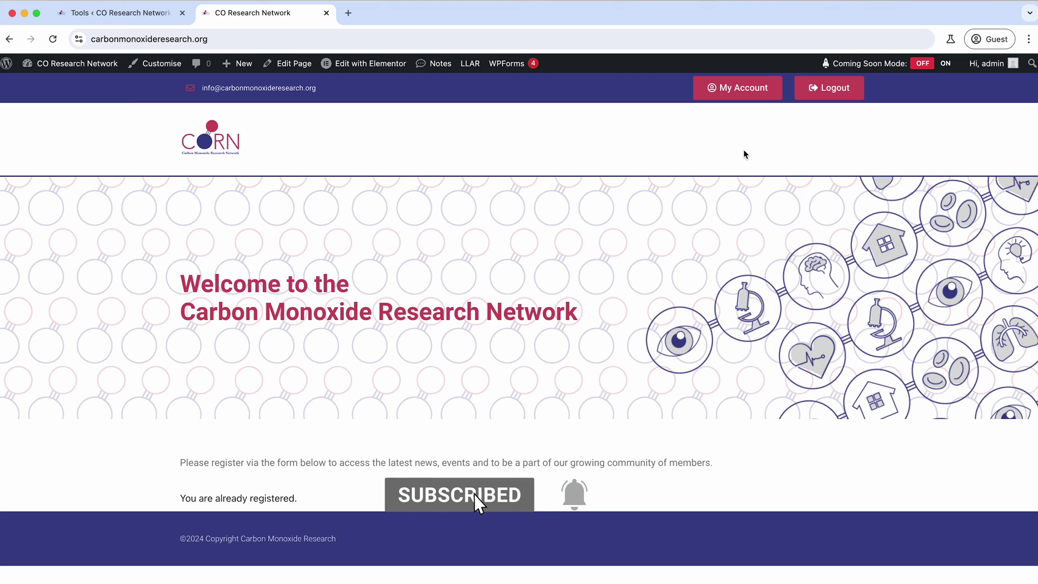
pyautogui.click(370, 142)
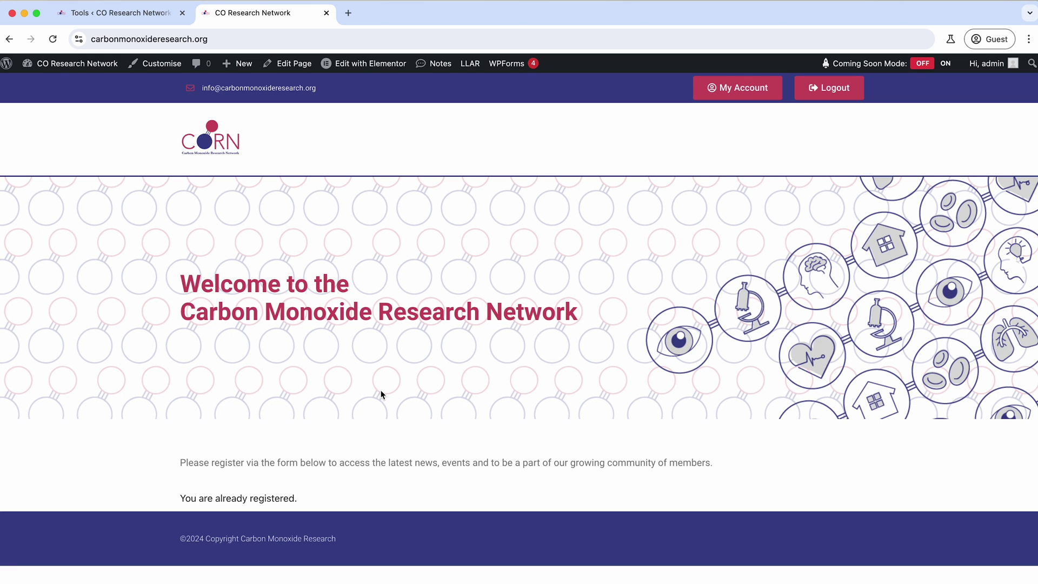
# Confirm in the DevTools Console that only the JQMIGRATE message remains, then close DevTools
pyautogui.rightClick(631, 146)
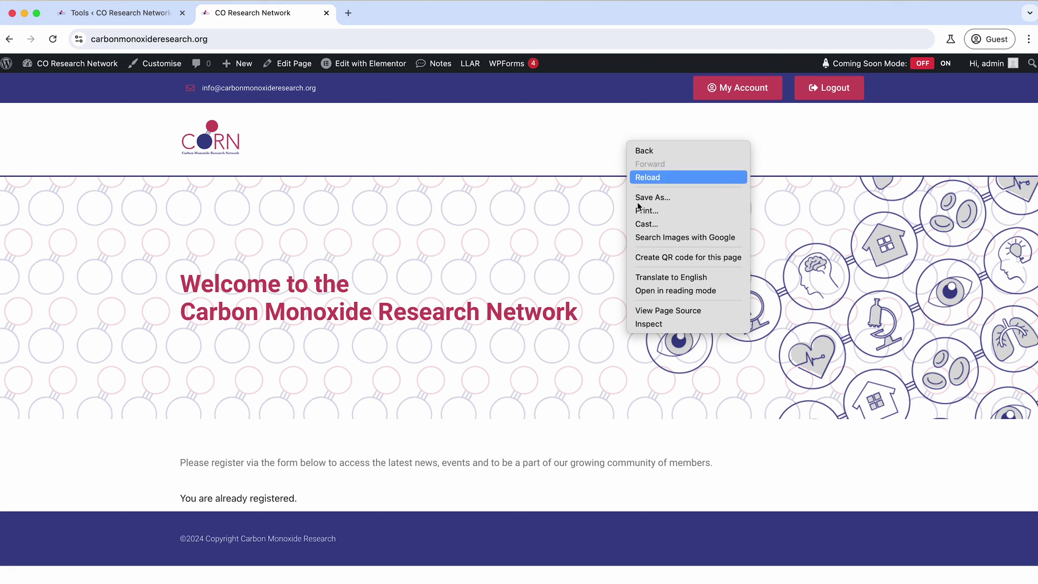
pyautogui.click(643, 327)
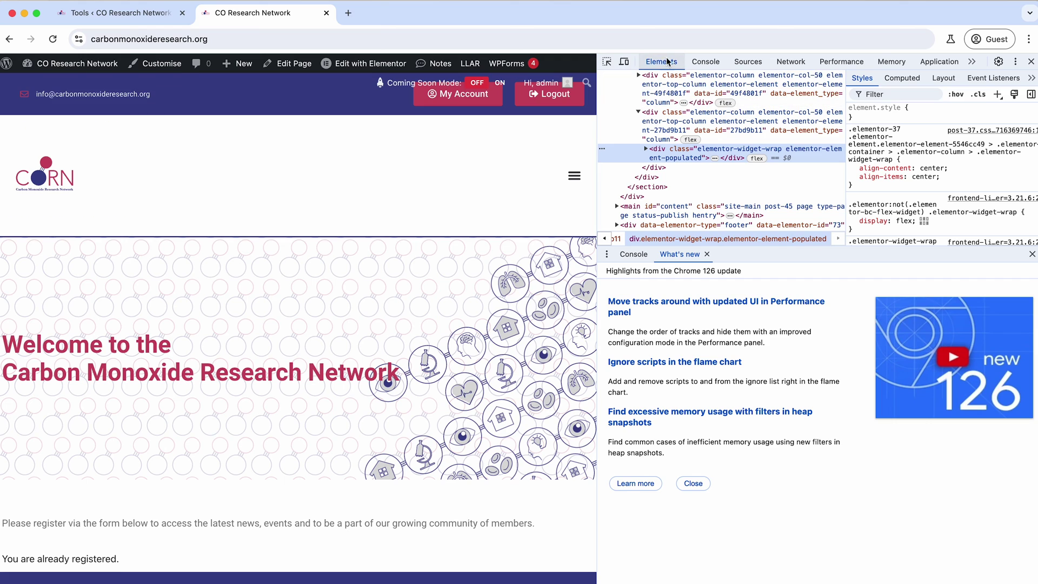
pyautogui.click(706, 62)
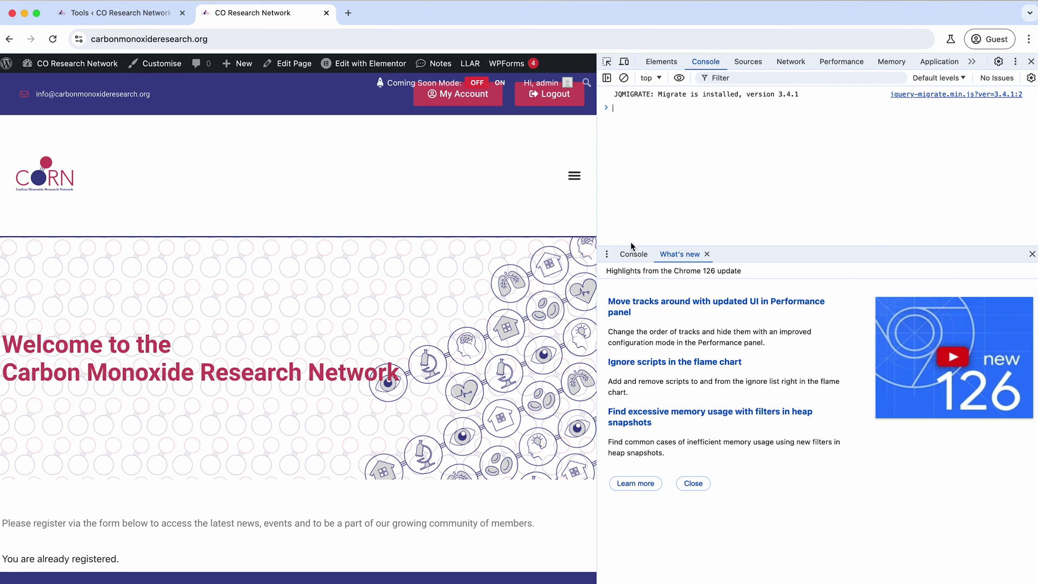
pyautogui.press('Escape')
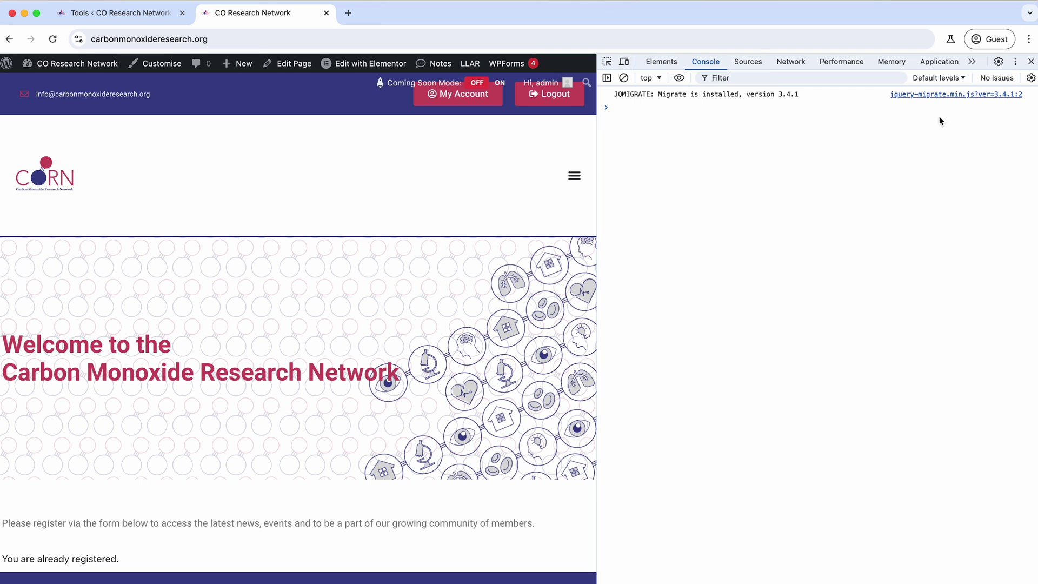
pyautogui.click(1030, 61)
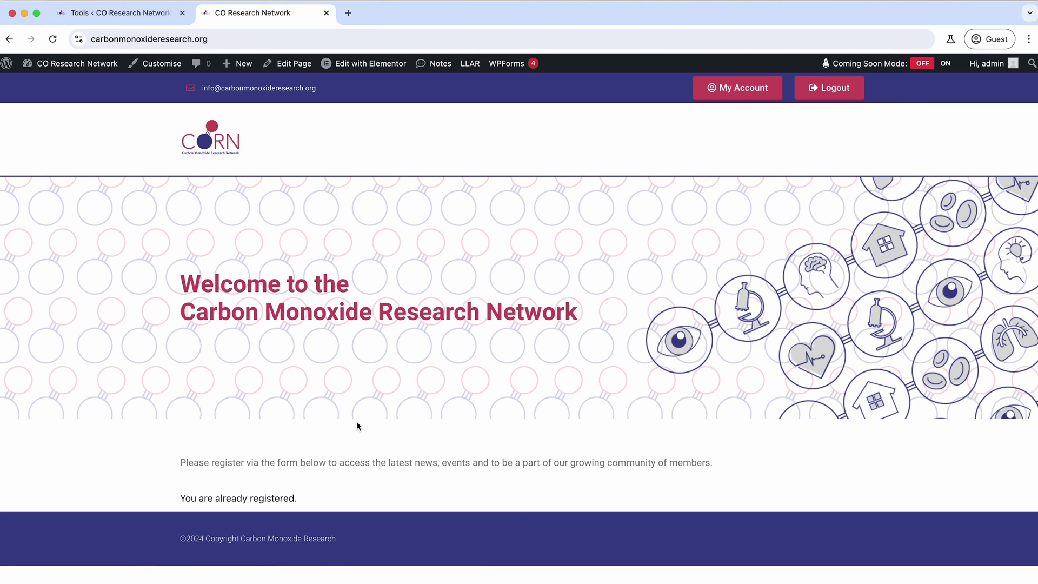
pyautogui.click(116, 14)
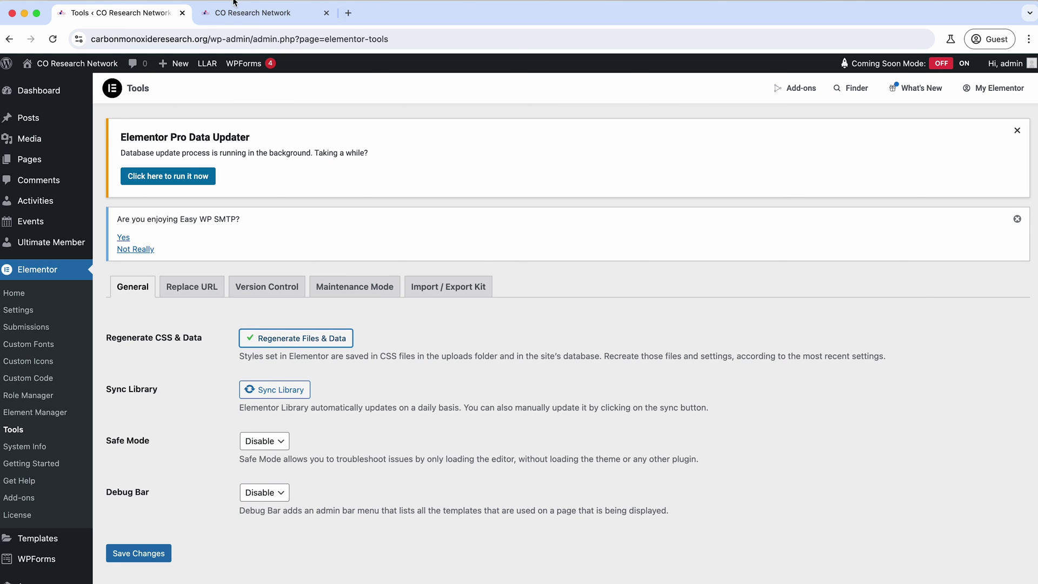
pyautogui.click(253, 12)
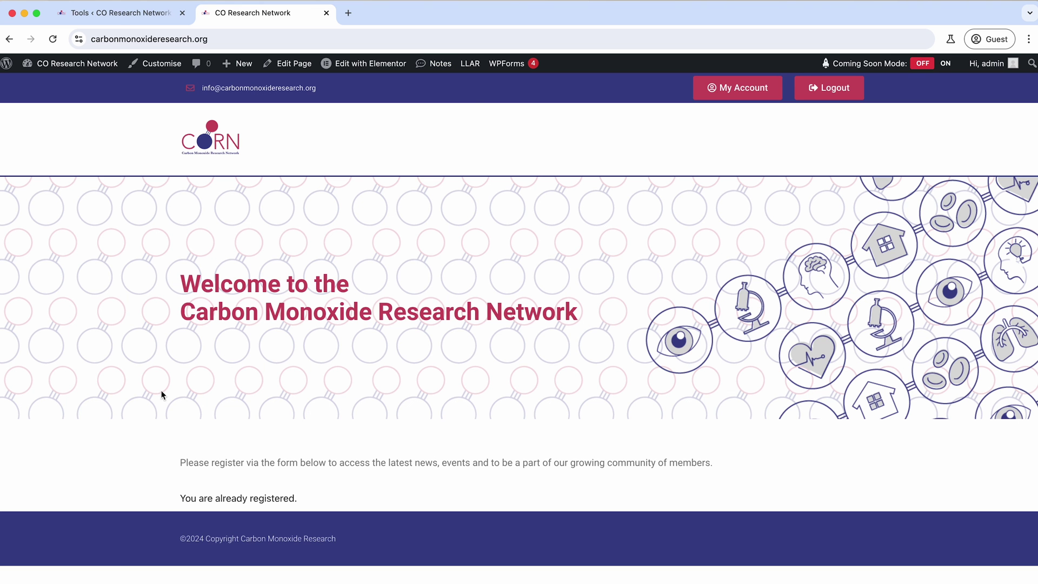